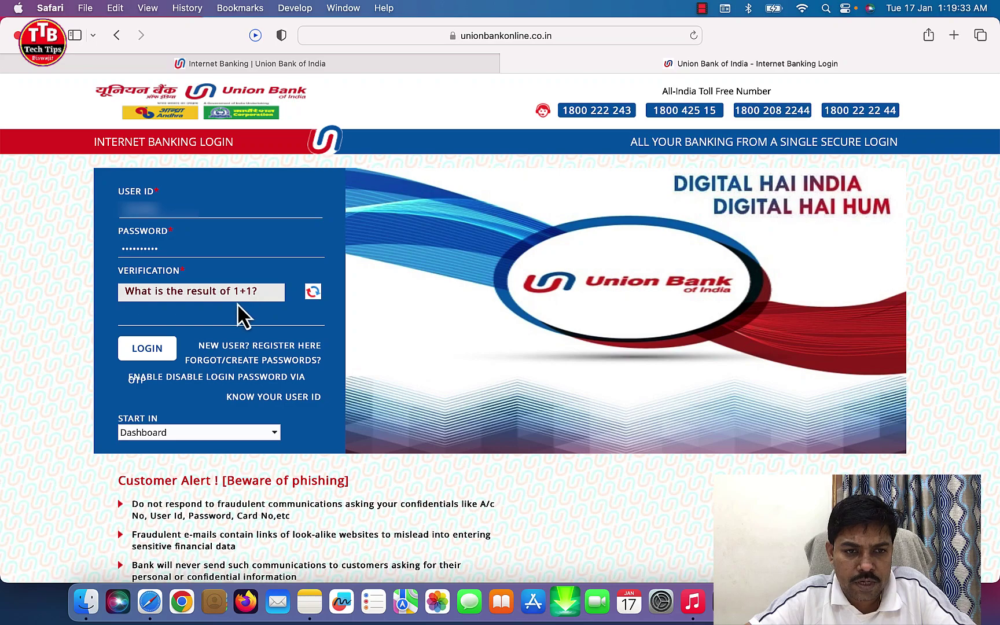
Step: Enter 2 as the verification answer, log in, and close the security notice
click(208, 316)
text(2)
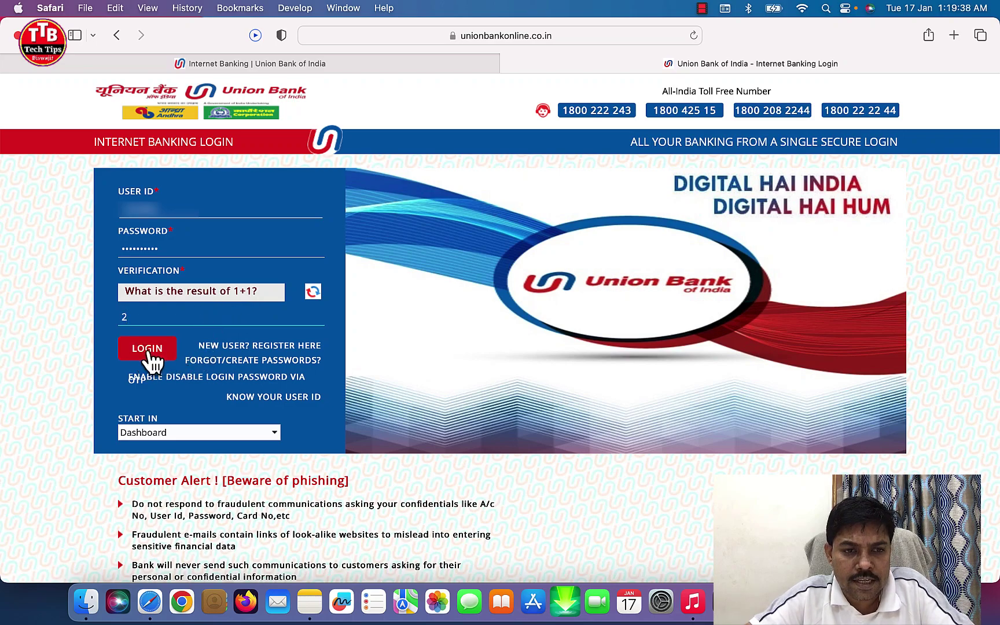
click(157, 350)
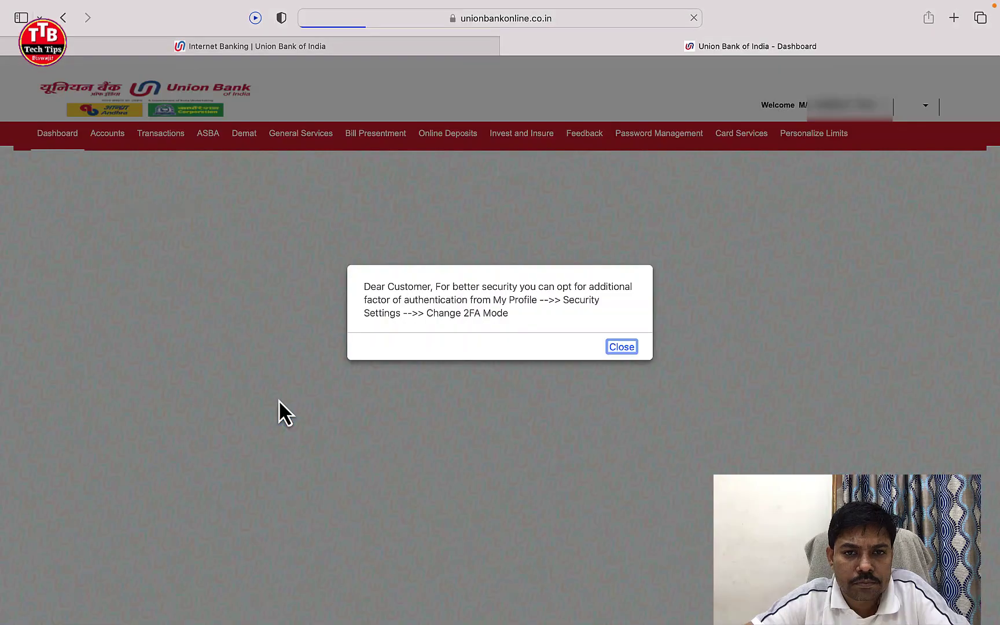
click(621, 346)
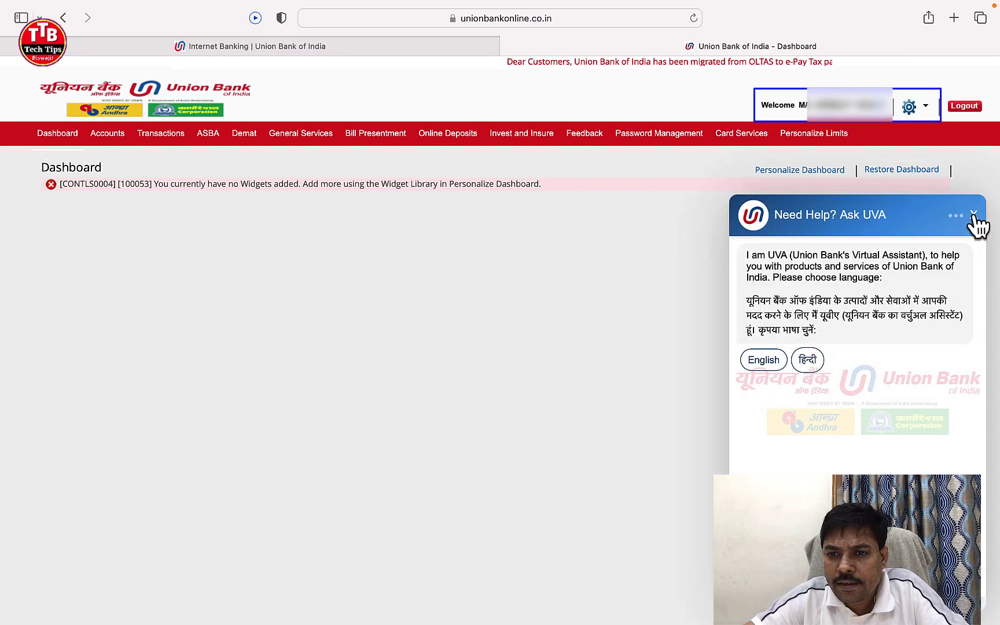
Step: Close the virtual assistant chat and show the General Services > Services submenu with Service Requests
click(975, 217)
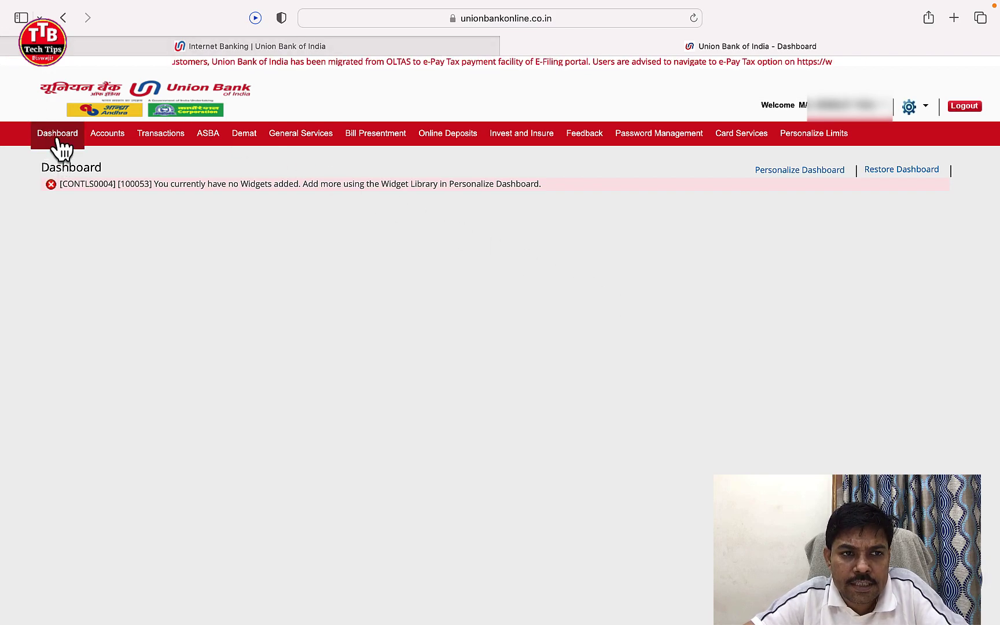
click(156, 139)
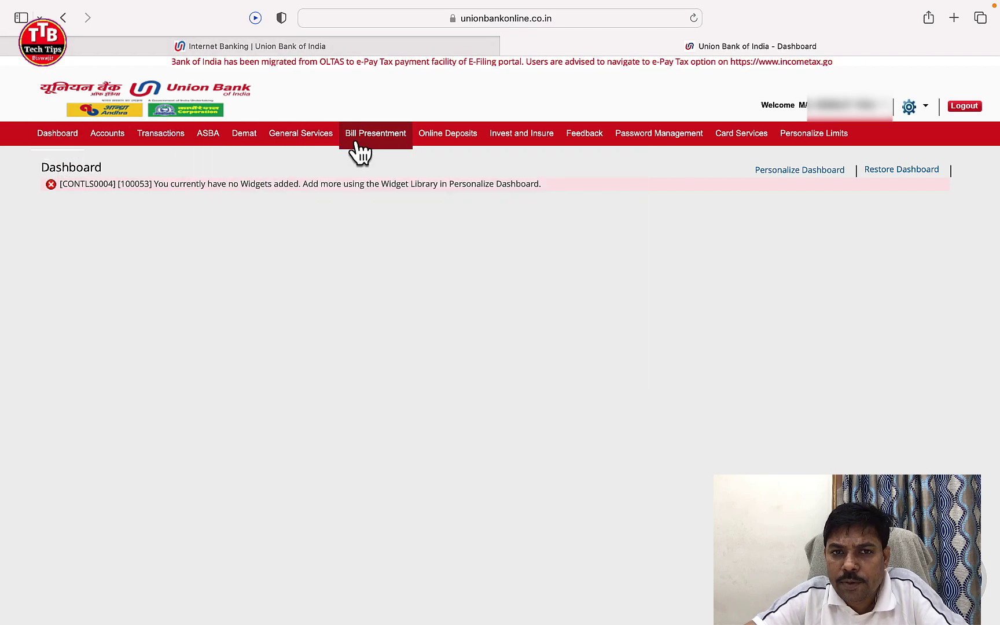
mouse_move(528, 142)
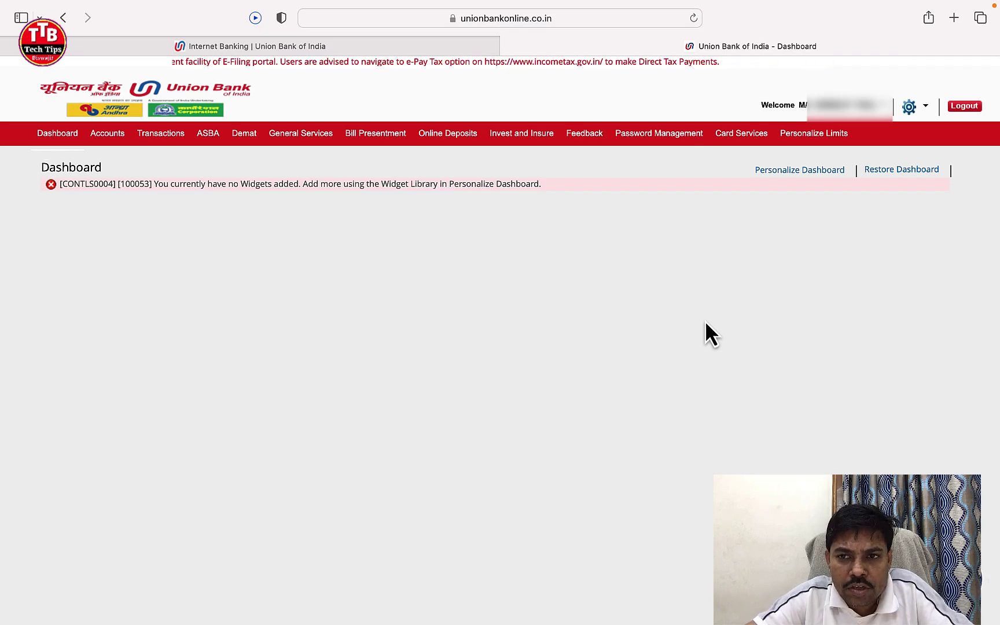
mouse_move(307, 138)
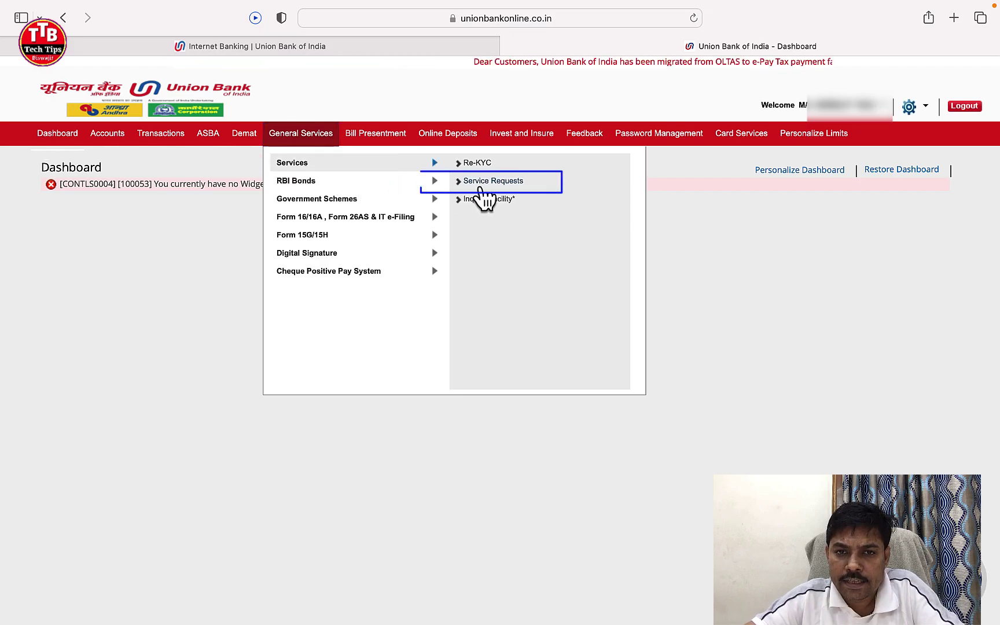
Step: Open Service Requests and scroll down to the request categories list
click(495, 184)
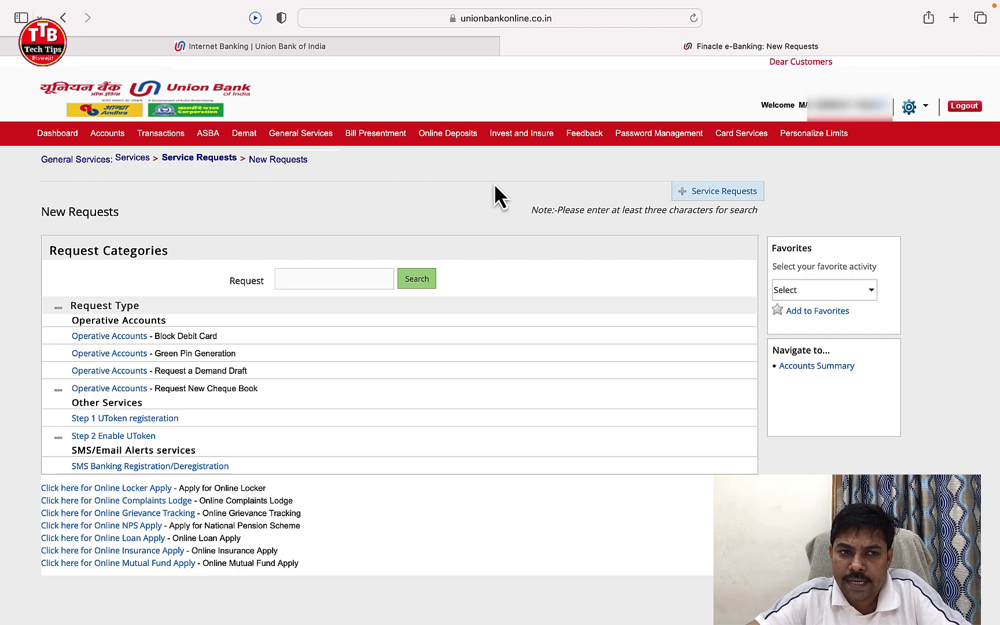
scroll(494, 183, down, 4)
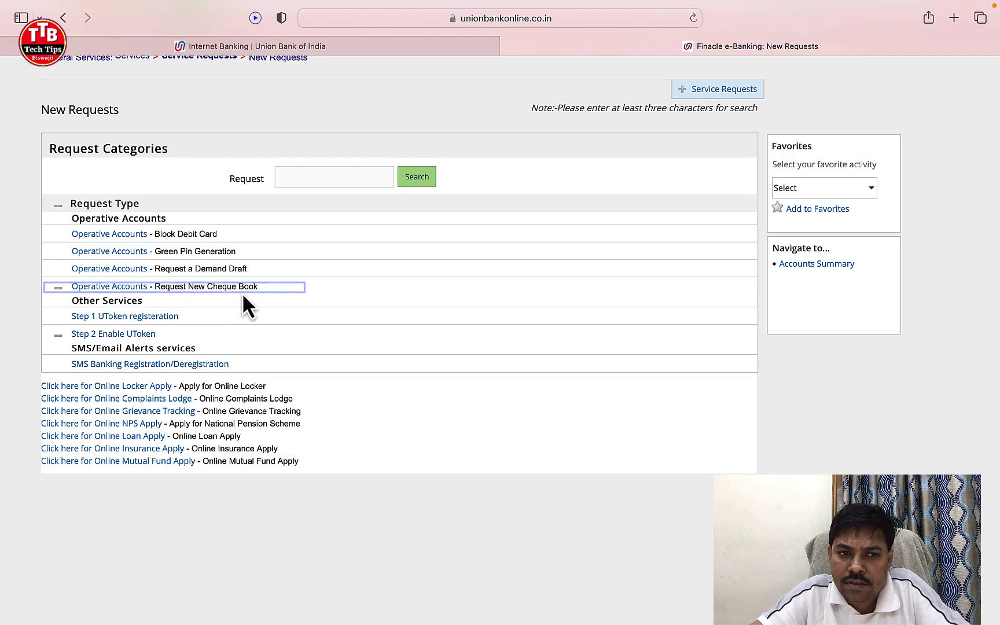
scroll(241, 293, down, 1)
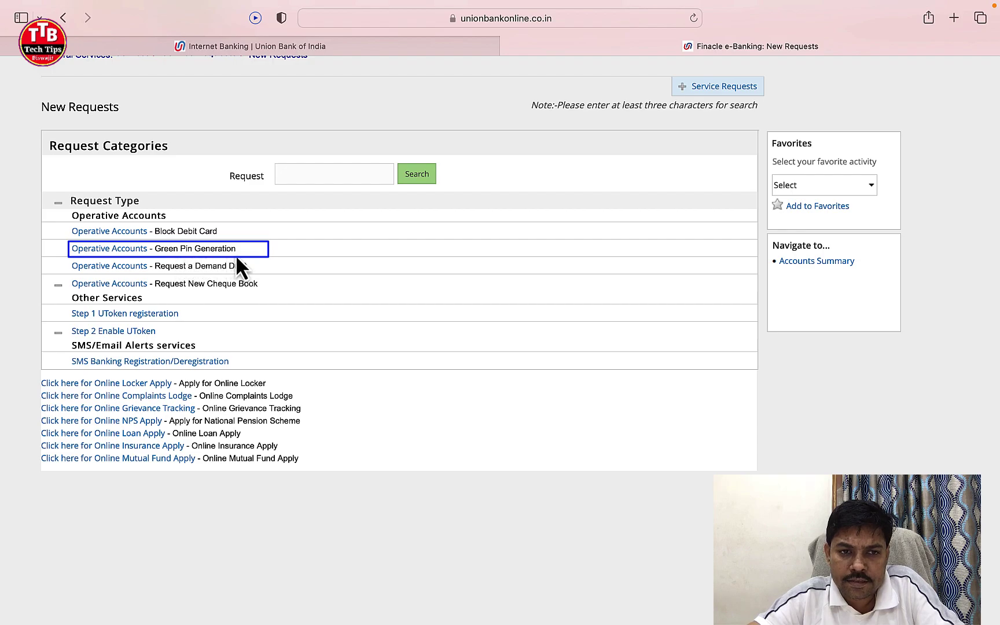
Step: Start Operative Accounts - Green Pin Generation, choosing the account, the debit card, and the card's MMYY expiry date
click(135, 251)
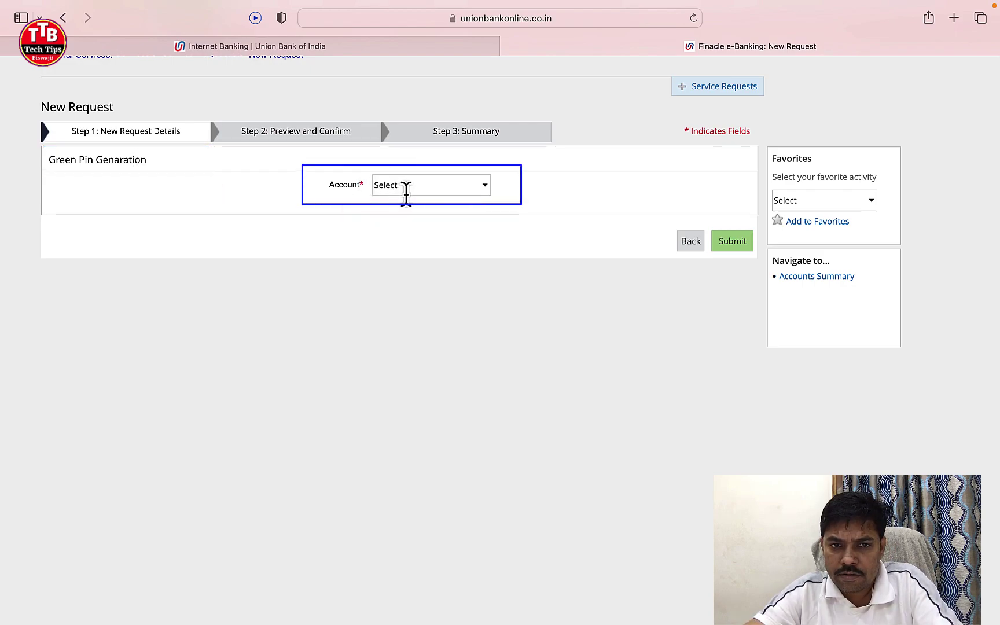
click(485, 191)
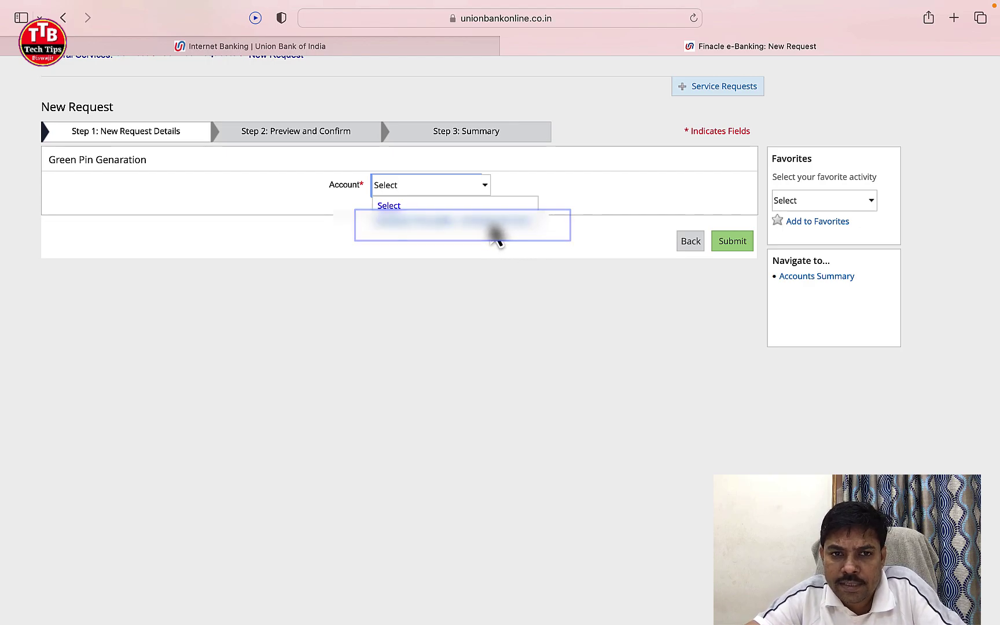
click(496, 234)
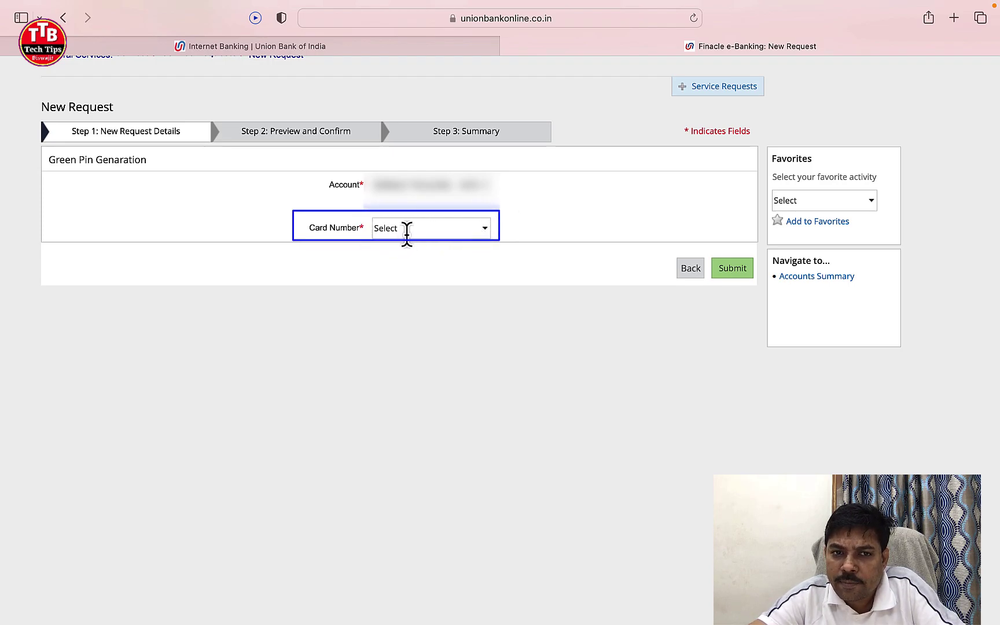
click(484, 234)
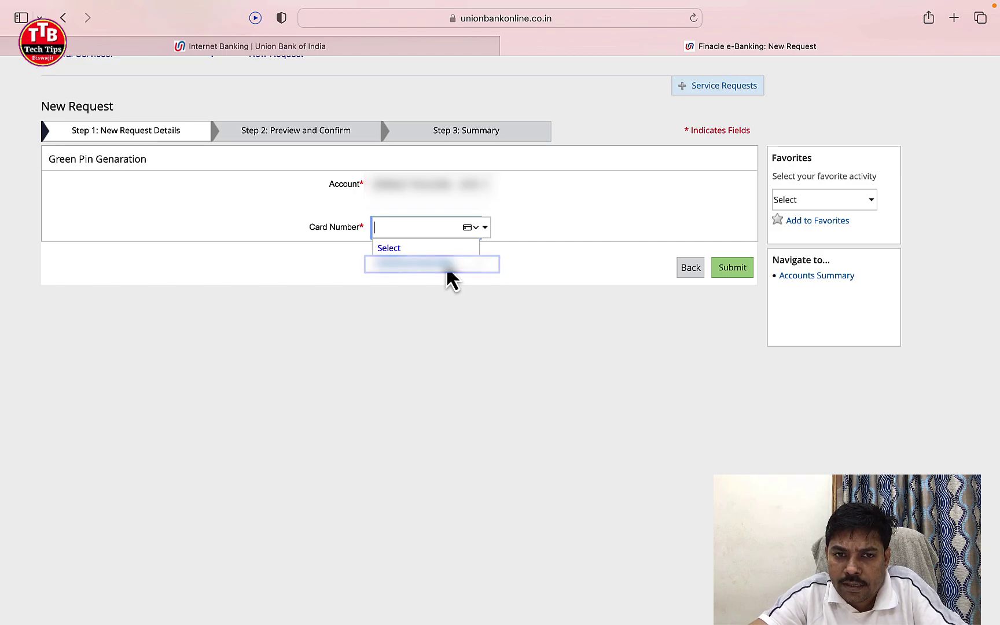
click(447, 268)
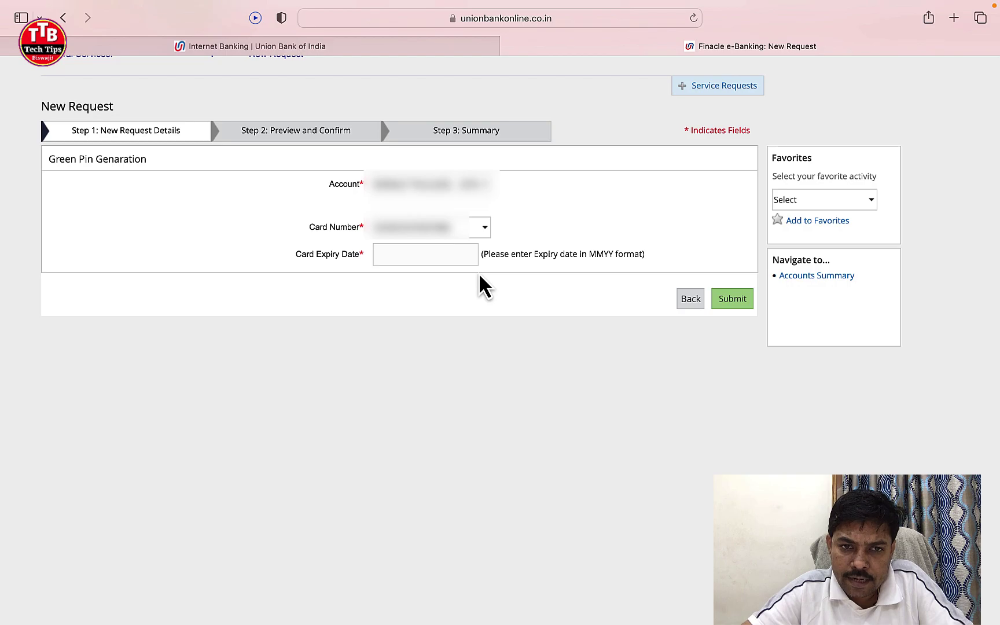
click(457, 256)
text(1227)
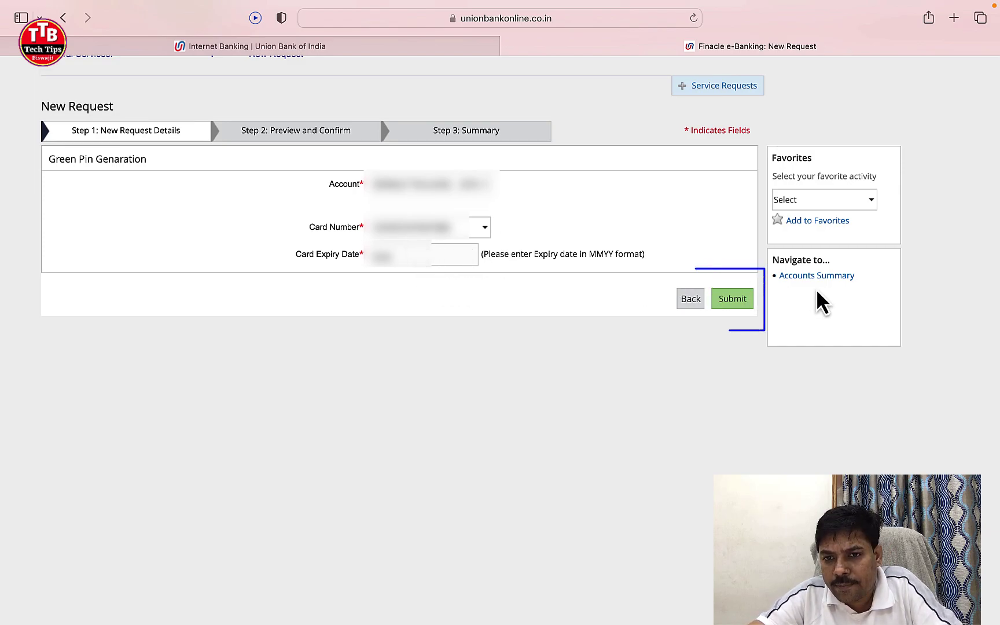
Step: Submit the card details to reach Step 2: Preview and Confirm
click(732, 299)
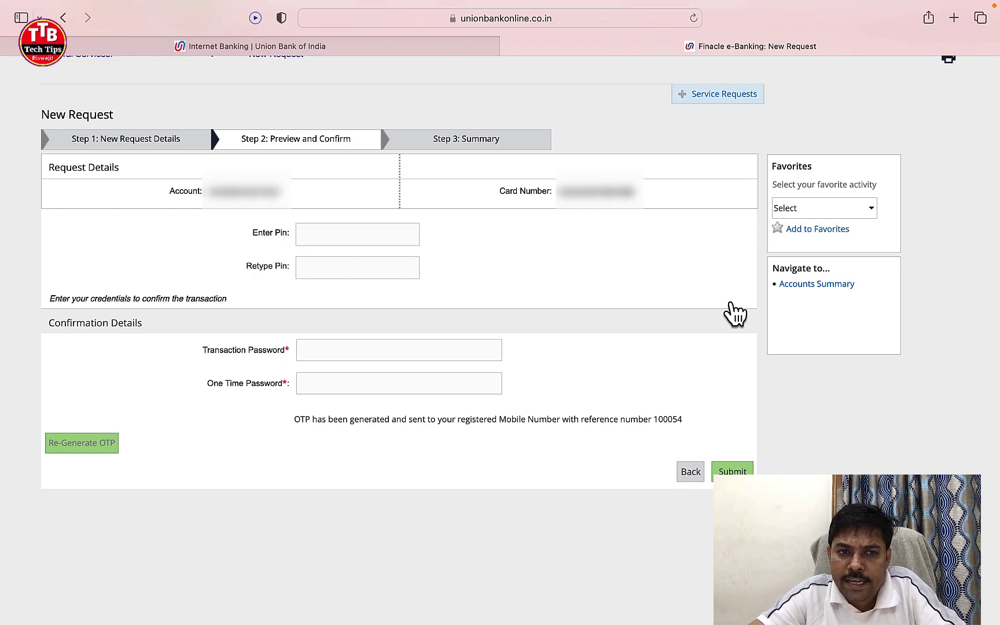
scroll(735, 312, up, 3)
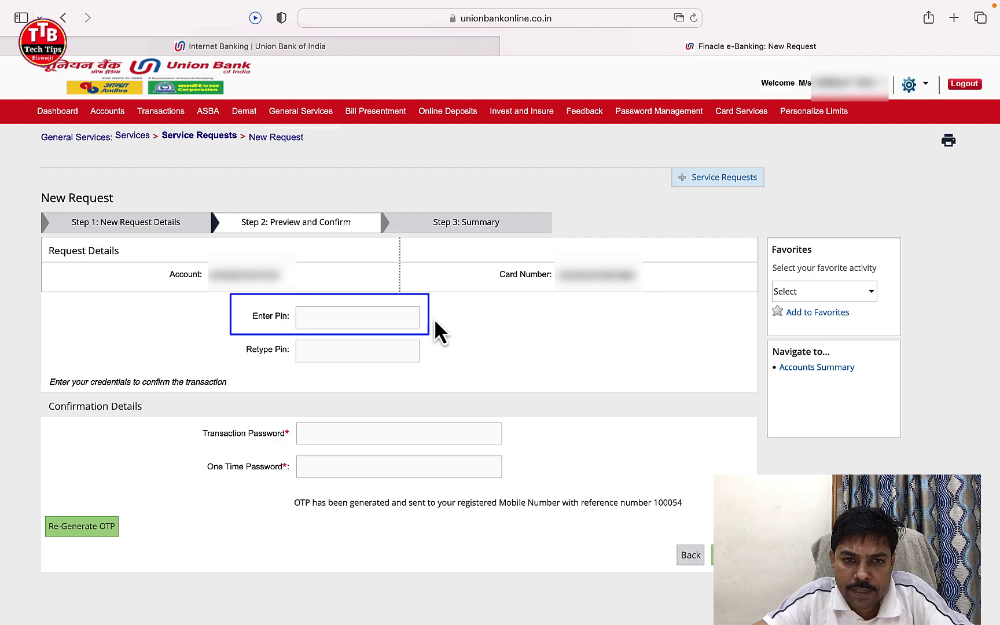
Step: Enter the new 4-digit Green PIN and retype it to confirm
click(389, 320)
text(****)
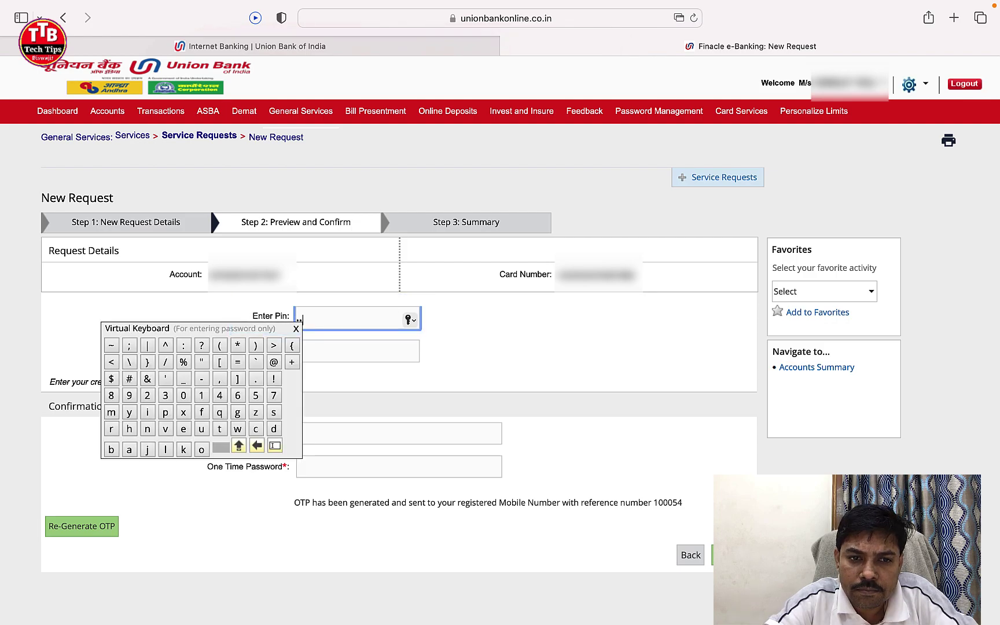
click(515, 339)
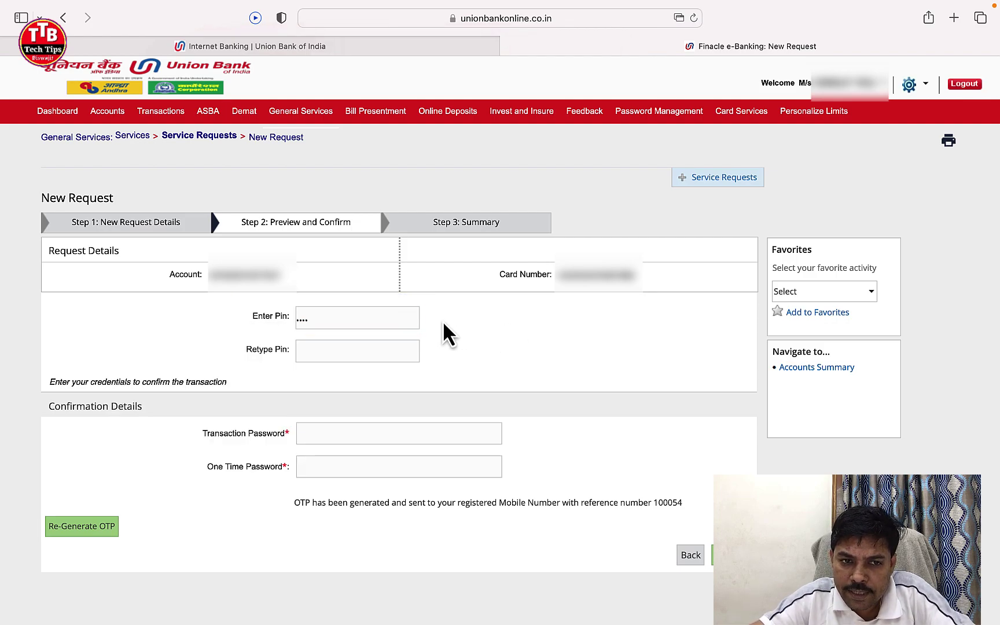
click(377, 351)
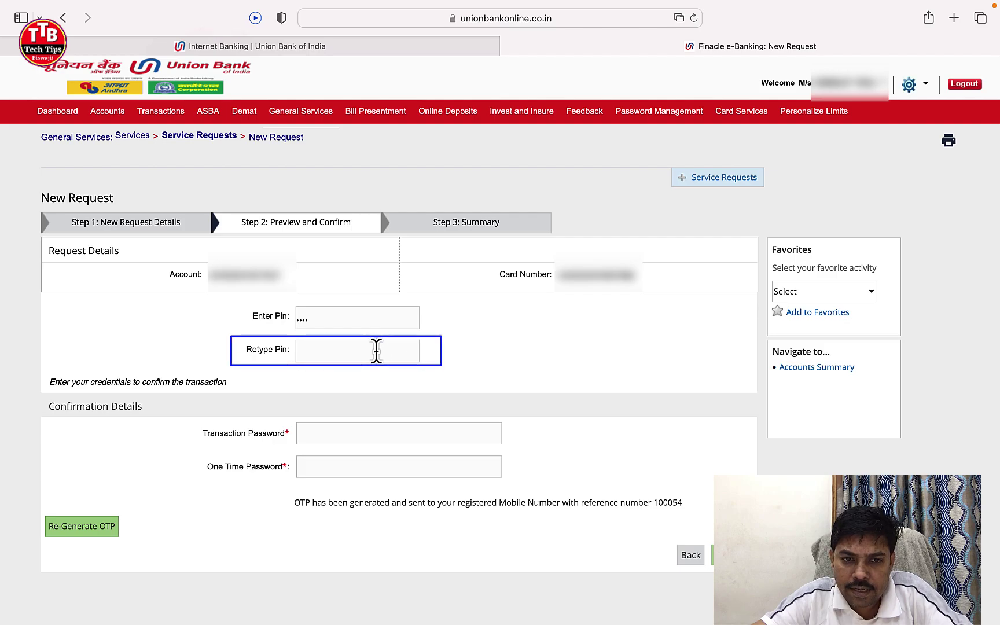
click(377, 354)
text(****)
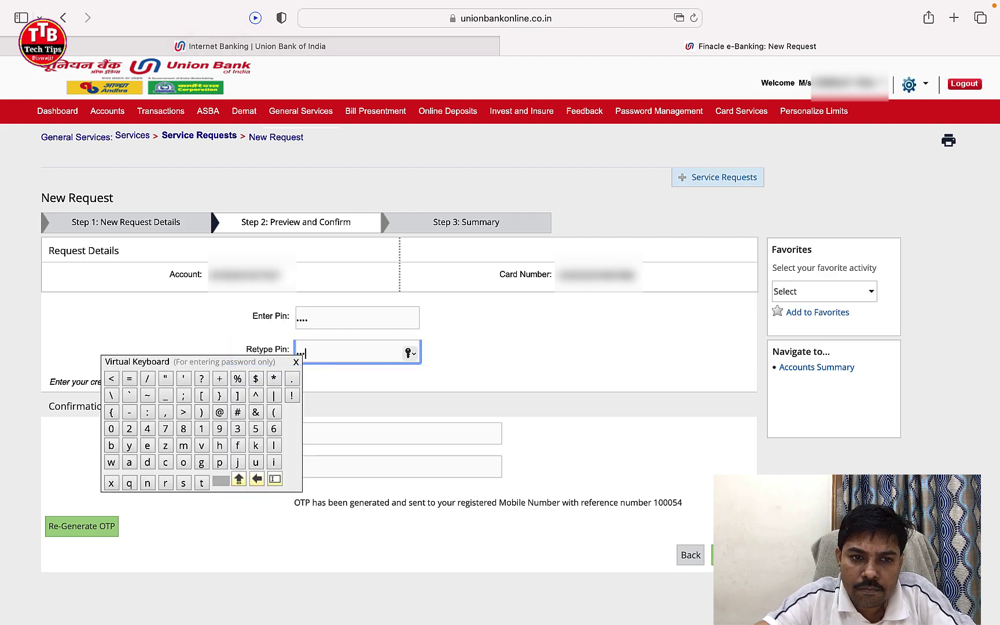
click(505, 353)
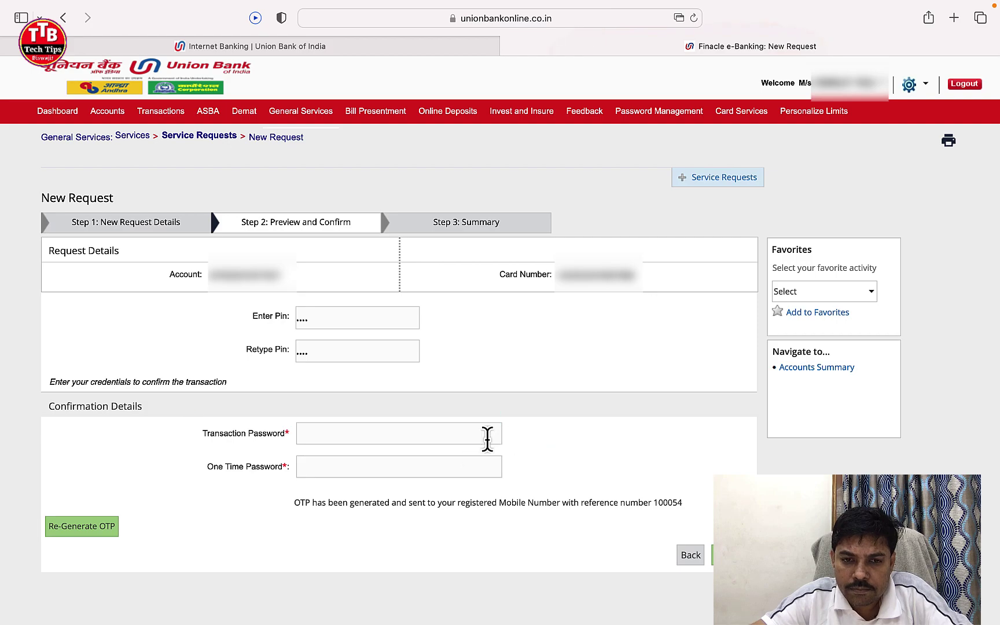
Step: Fill in the transaction password and one time password, then submit the request
click(373, 434)
key(super+v)
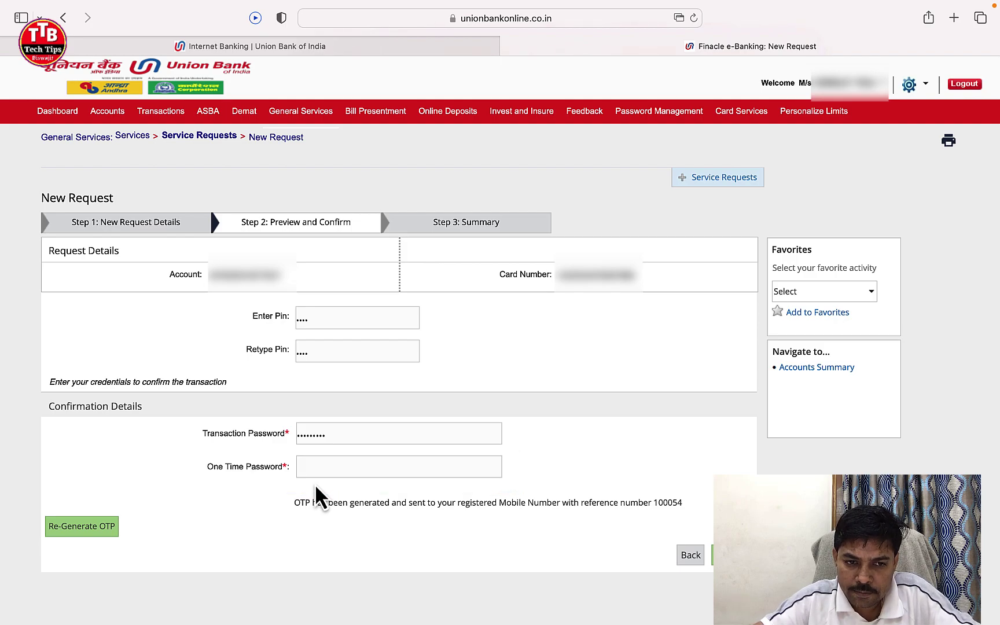
click(328, 465)
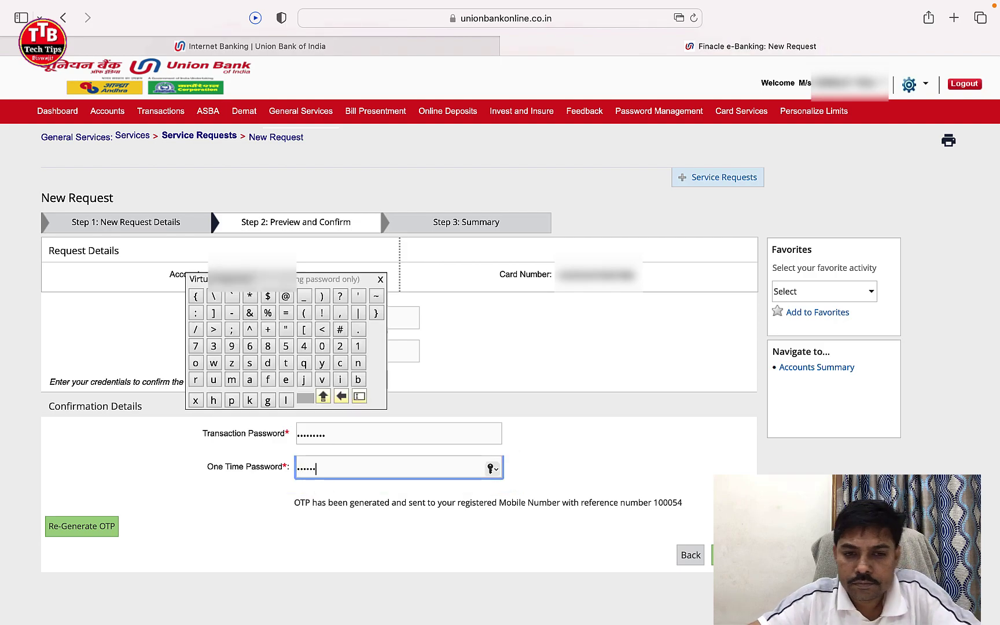
click(611, 488)
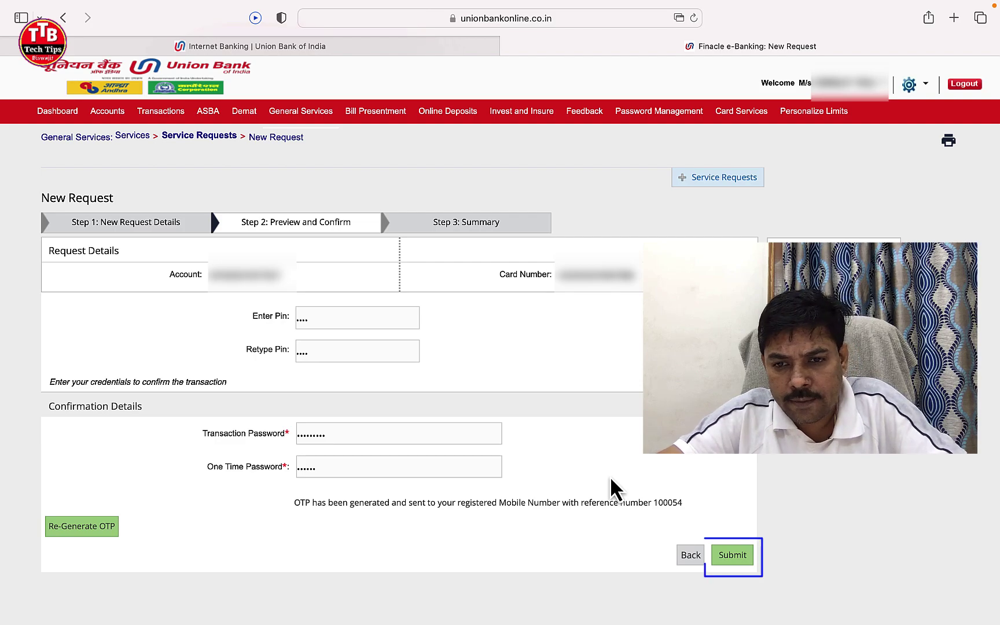
click(732, 557)
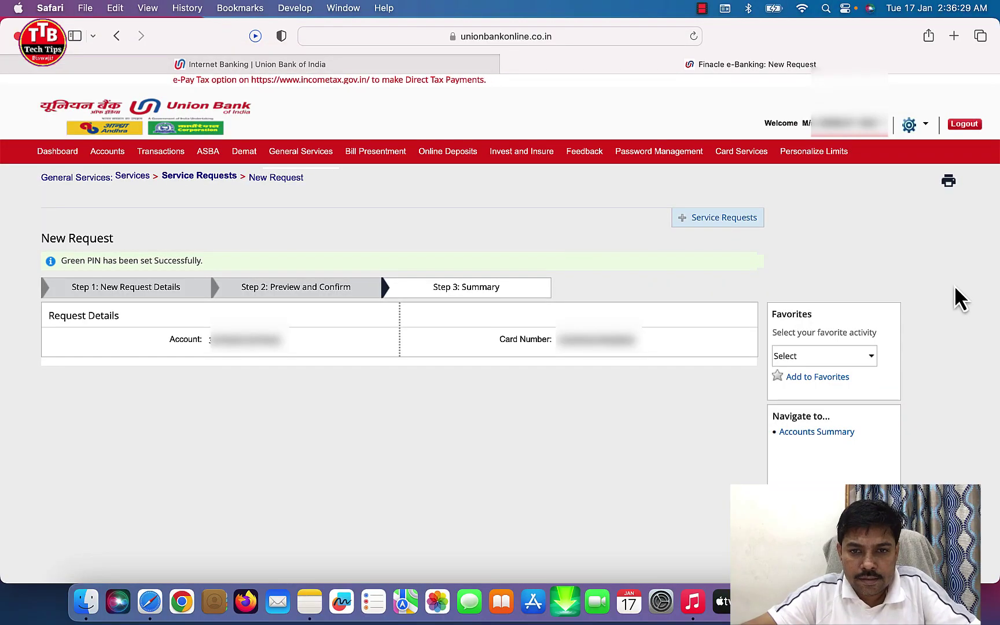